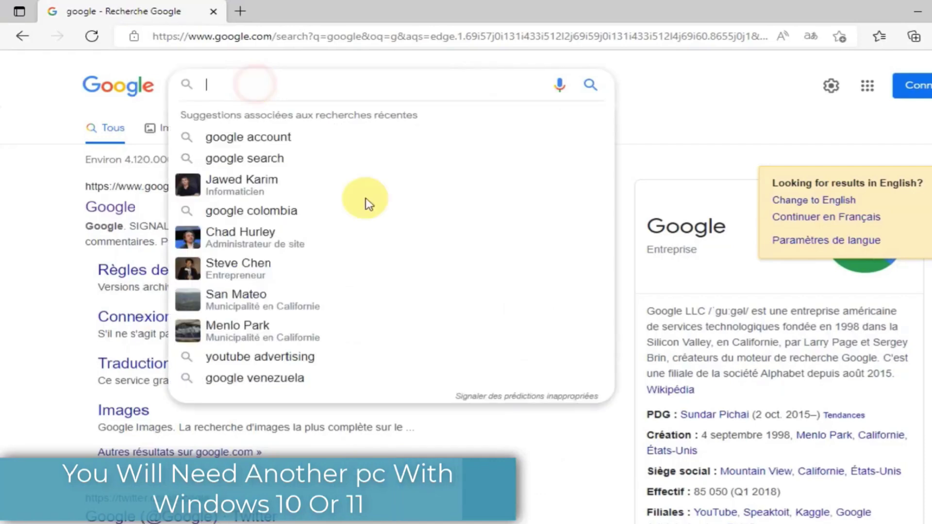
# Search Google for "windows 10 download" and open Microsoft's Windows 10 Disc Image download result.
pyautogui.write('windows ')
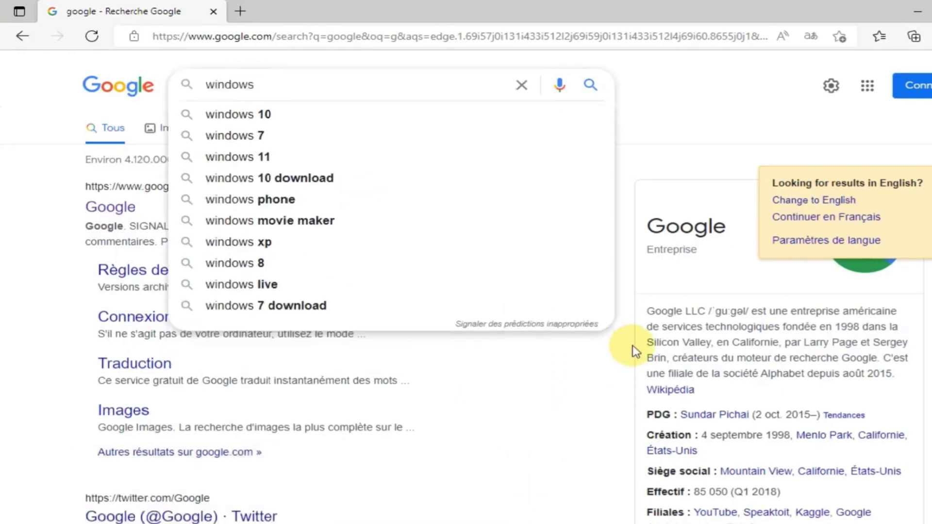
pyautogui.write('10 ')
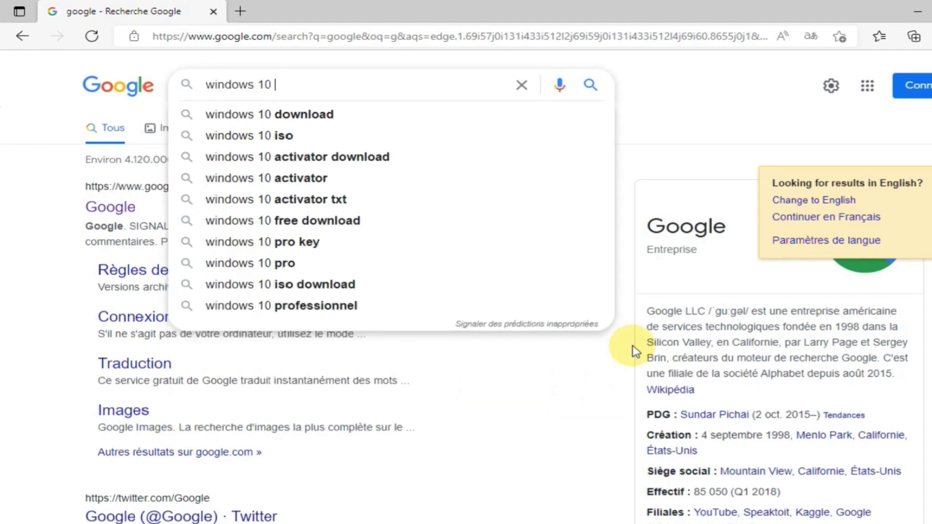
pyautogui.write('download')
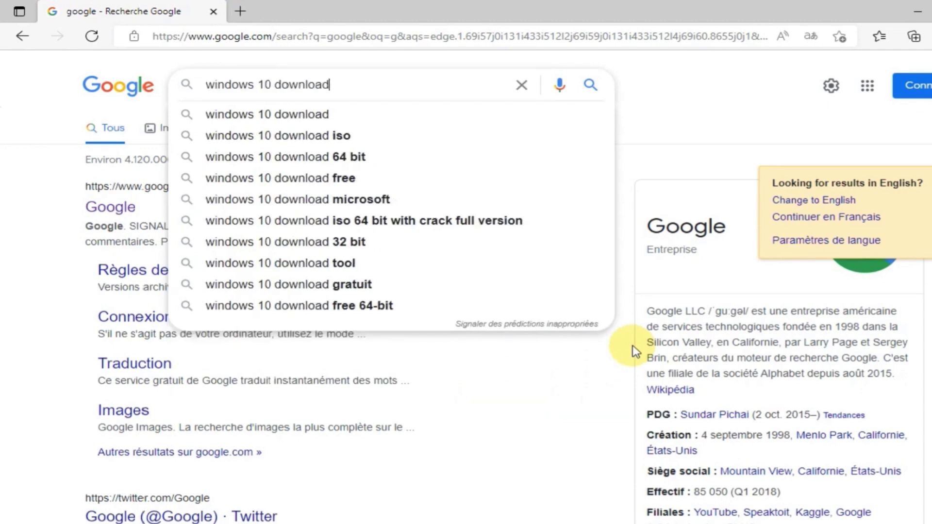
pyautogui.press('Return')
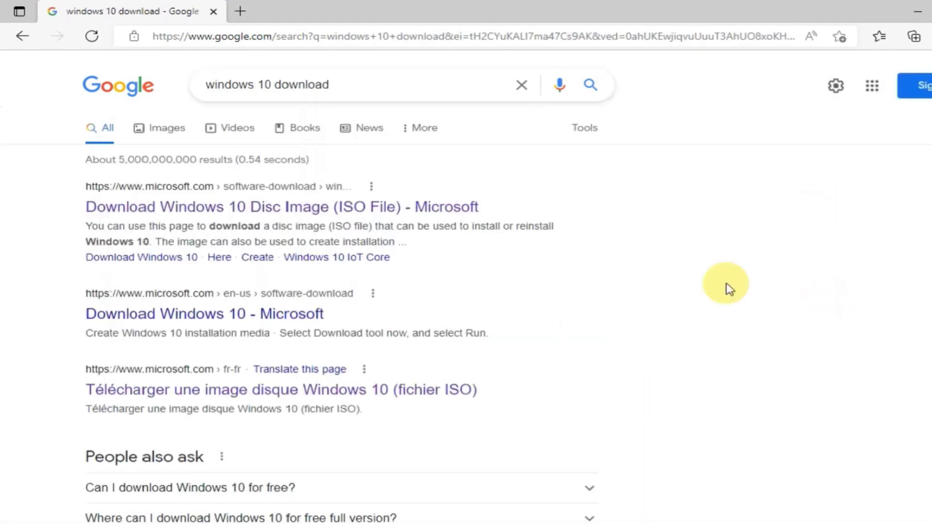
pyautogui.click(227, 212)
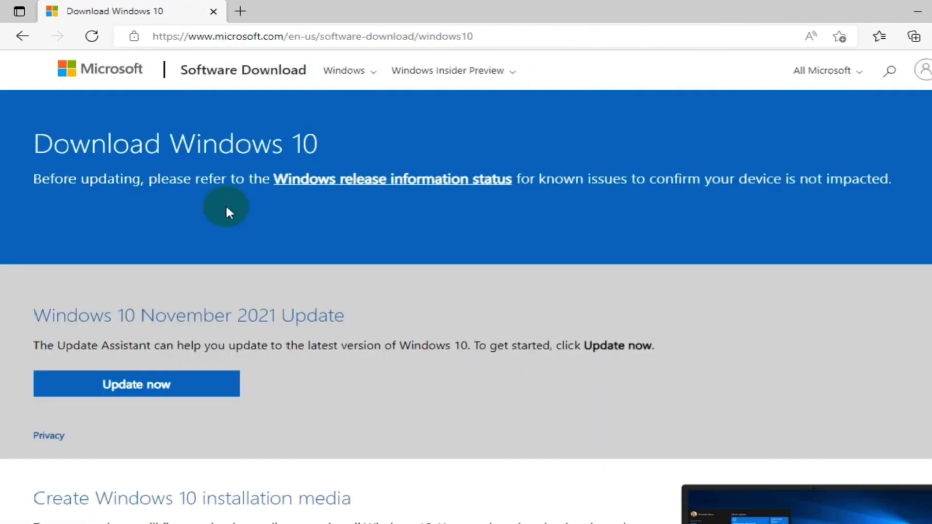
# Download the Windows 10 installation media tool, run MediaCreationTool21H2.exe and minimize the browser.
pyautogui.scroll(-5, 227, 208)
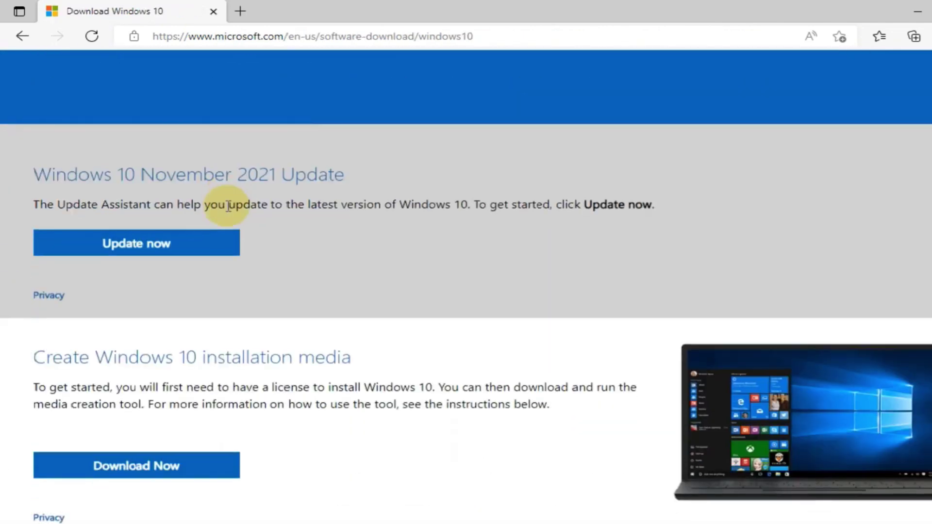
pyautogui.scroll(-1, 226, 204)
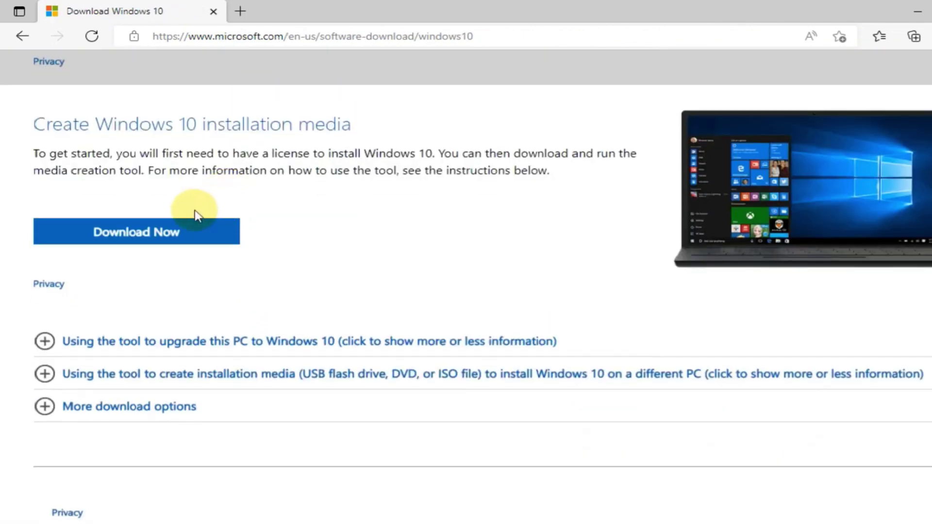
pyautogui.click(135, 235)
pyautogui.click(145, 234)
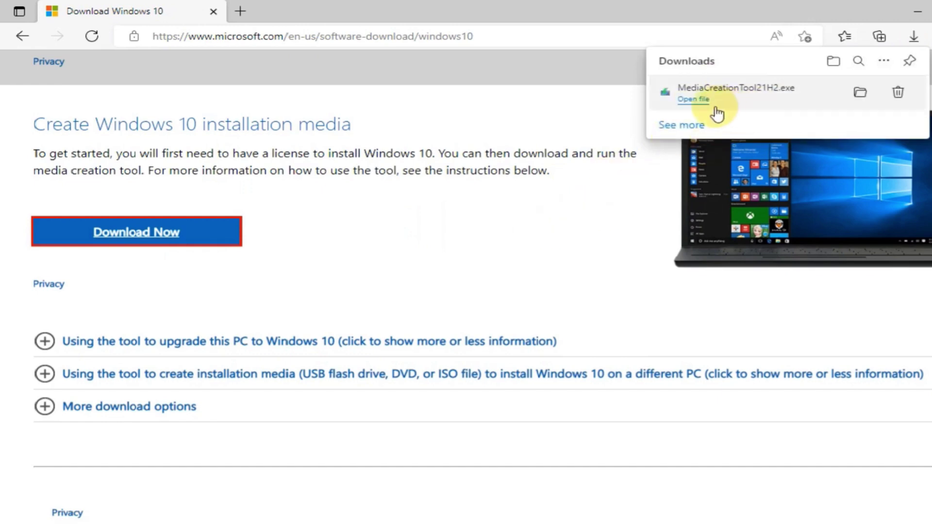
pyautogui.click(694, 101)
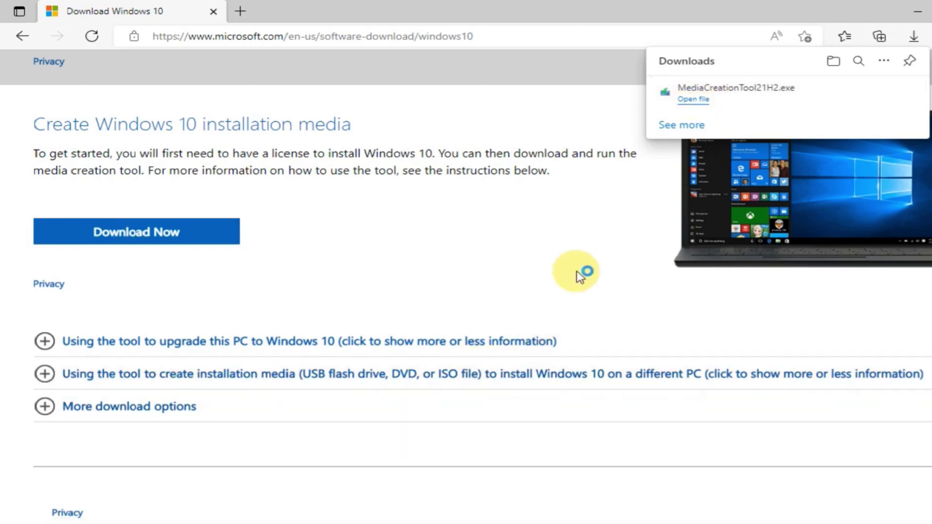
pyautogui.click(916, 11)
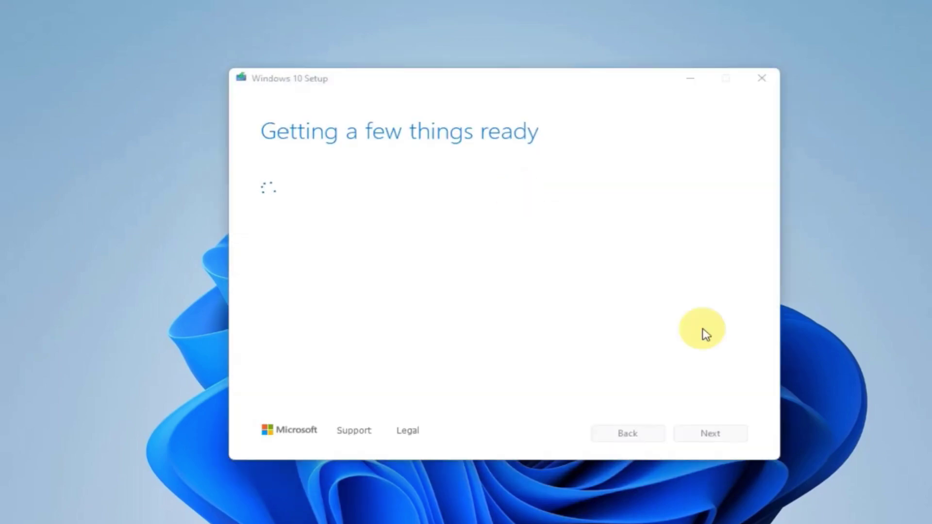
# Review the Windows 10 Setup notices and license terms and accept them.
pyautogui.scroll(-7, 569, 236)
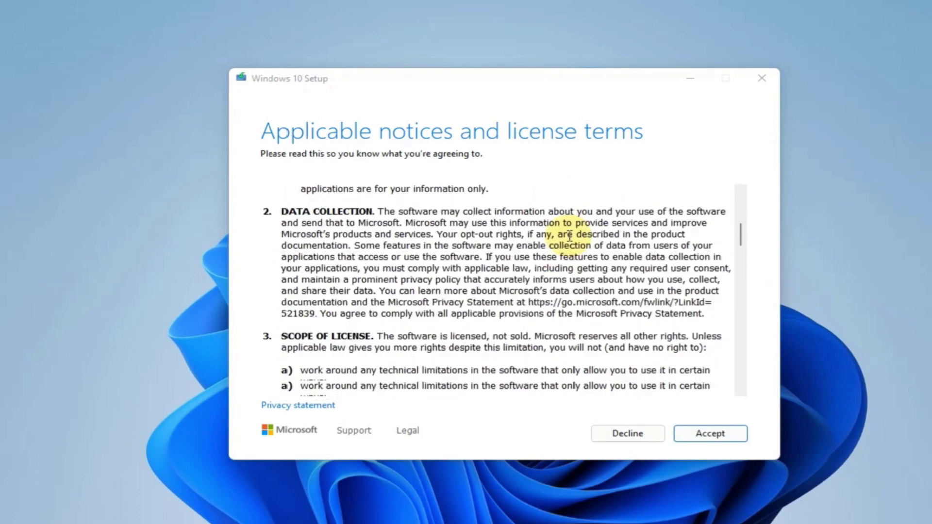
pyautogui.scroll(-20, 570, 236)
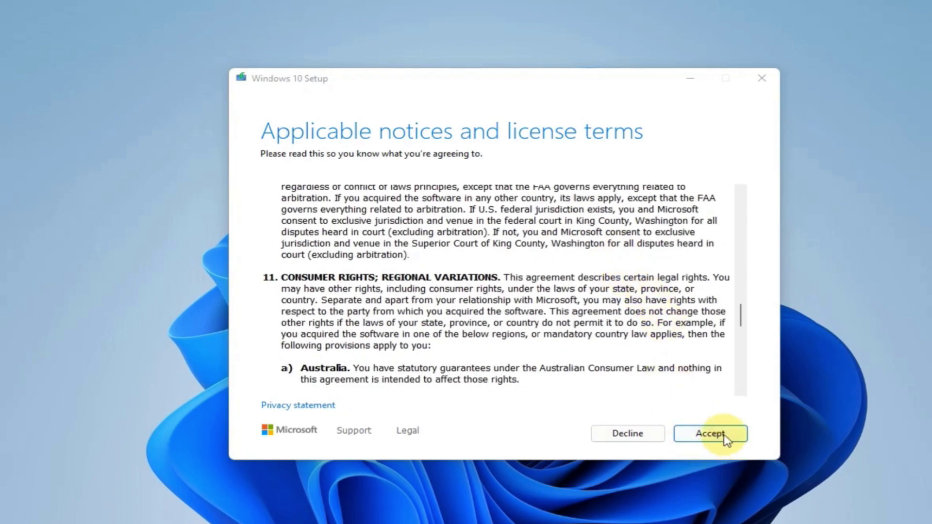
pyautogui.click(710, 433)
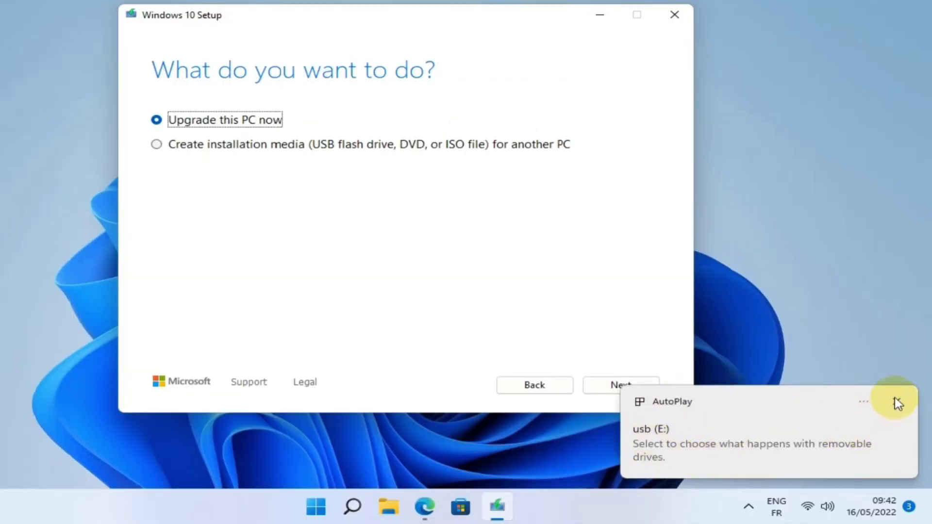
# Dismiss the AutoPlay notification and choose to create installation media for another PC in Windows 10 Setup.
pyautogui.click(897, 403)
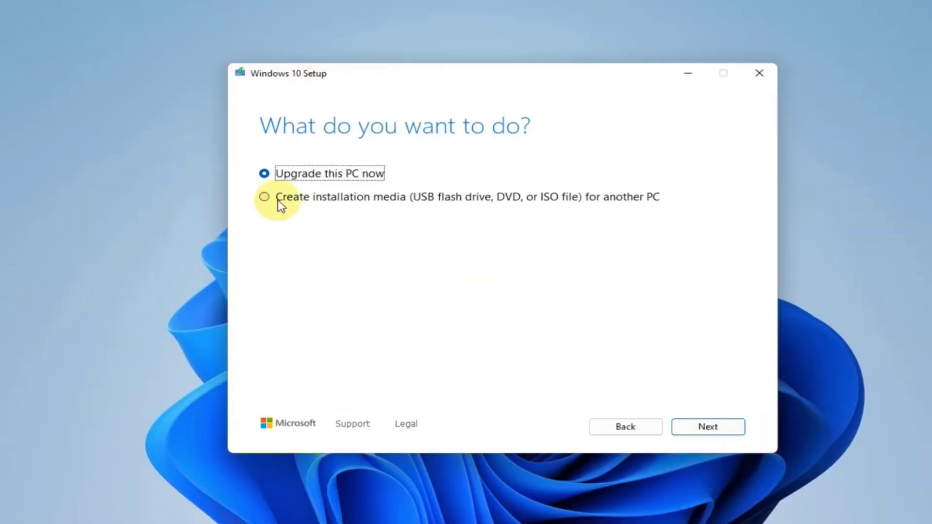
pyautogui.click(280, 202)
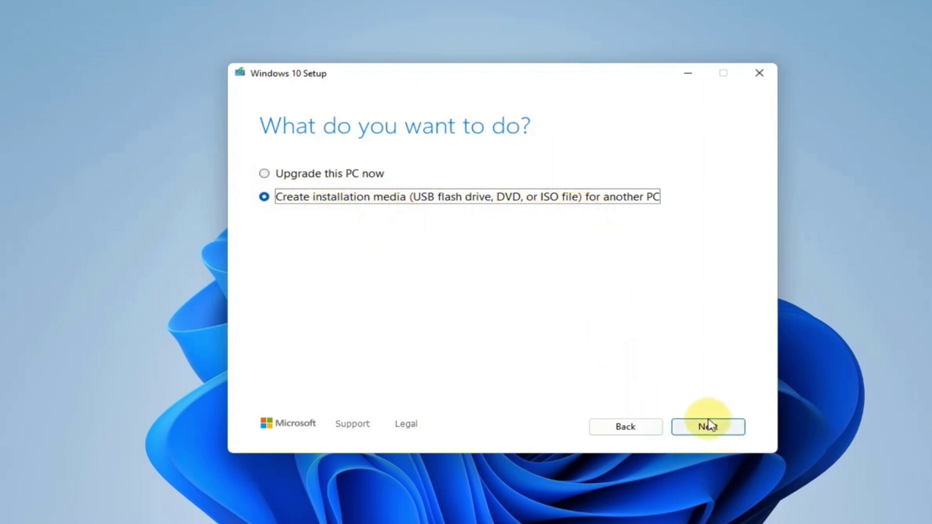
pyautogui.click(721, 432)
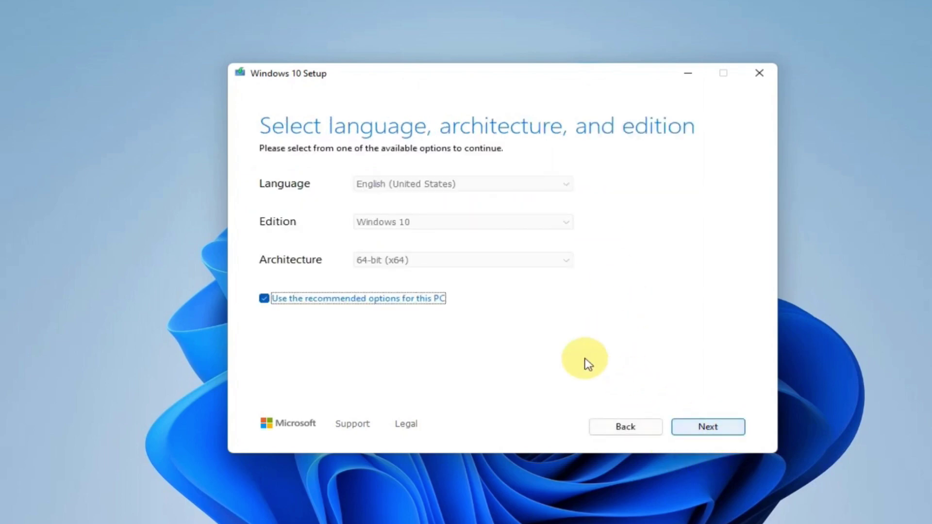
# Turn off the recommended options, keep English (United States), set the architecture to 32-bit (x86) and continue.
pyautogui.click(265, 302)
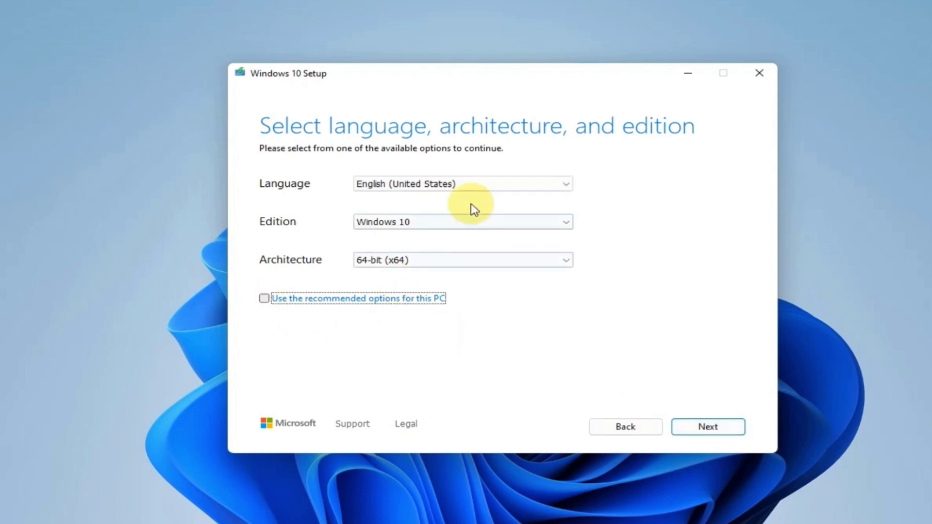
pyautogui.click(456, 185)
pyautogui.scroll(-1, 456, 242)
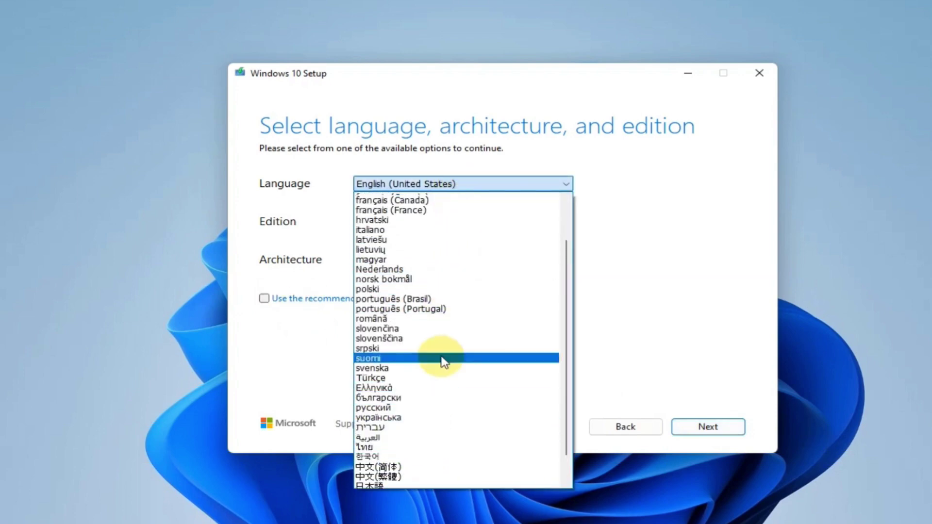
pyautogui.scroll(3, 432, 350)
pyautogui.click(699, 216)
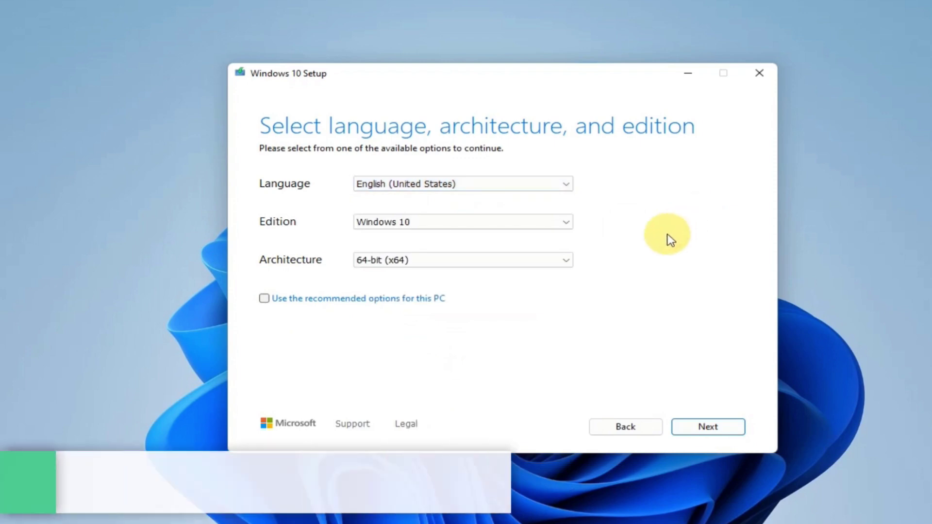
pyautogui.click(502, 263)
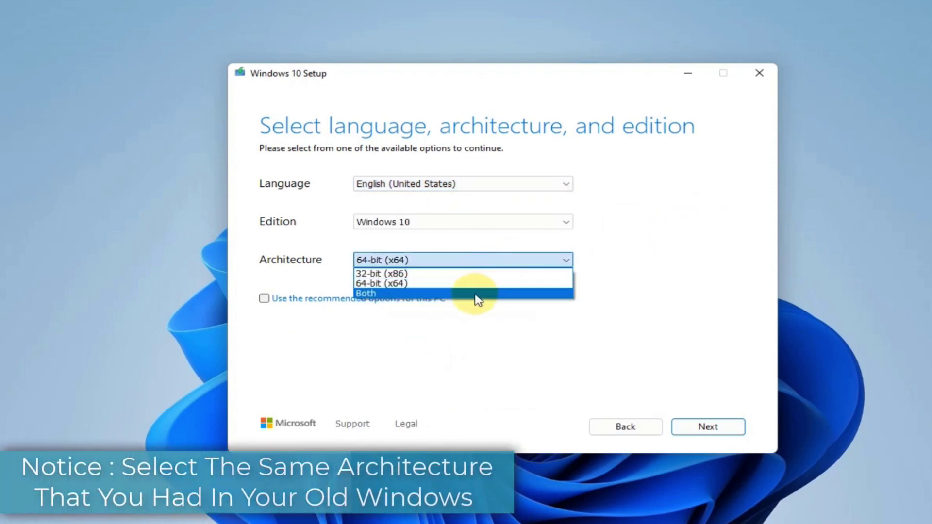
pyautogui.click(488, 275)
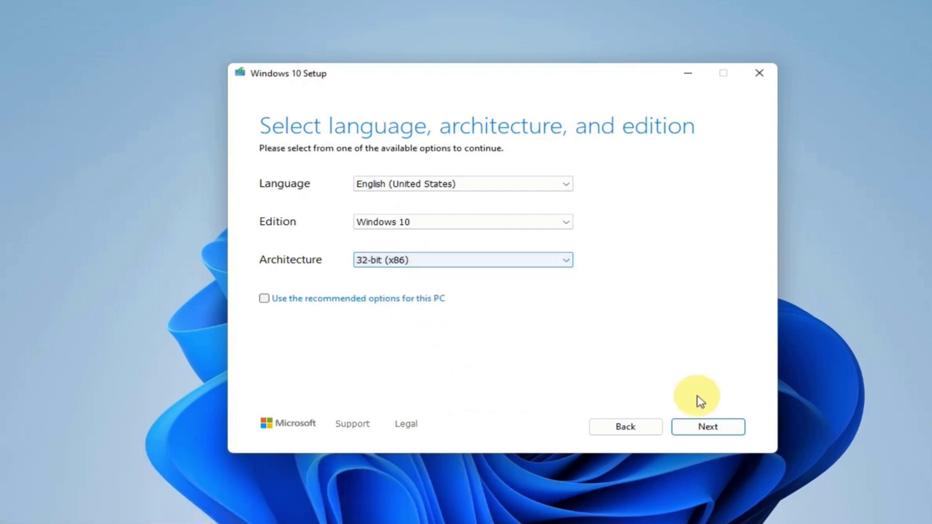
pyautogui.click(715, 429)
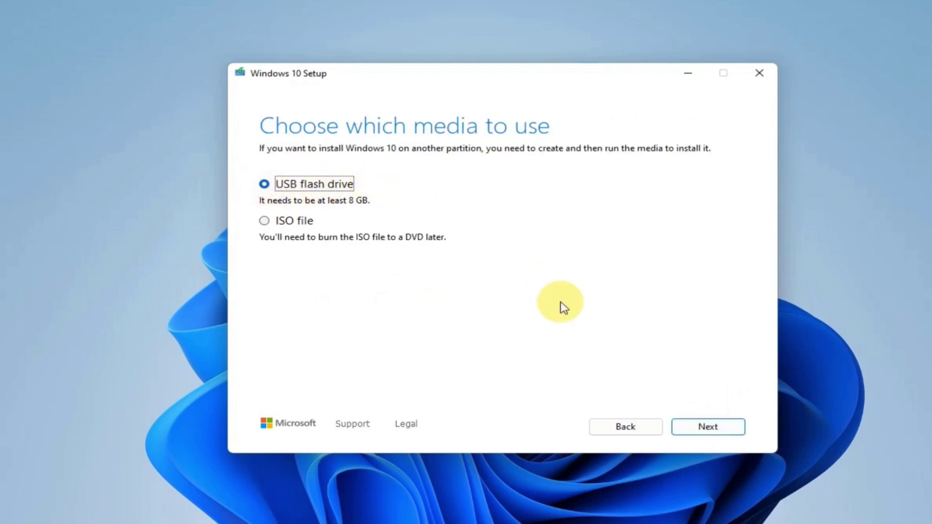
# Create the installation media on the USB flash drive E: (usb) and finish the setup wizard.
pyautogui.click(715, 428)
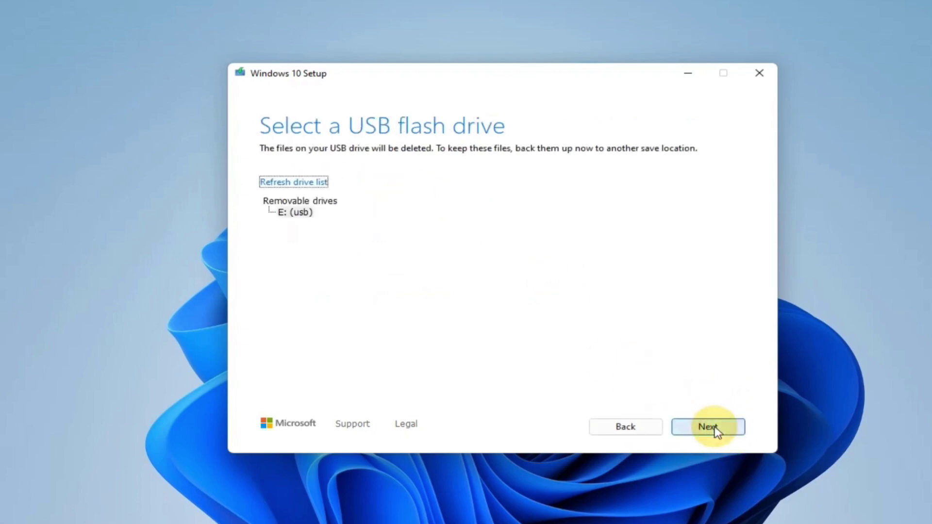
pyautogui.click(315, 183)
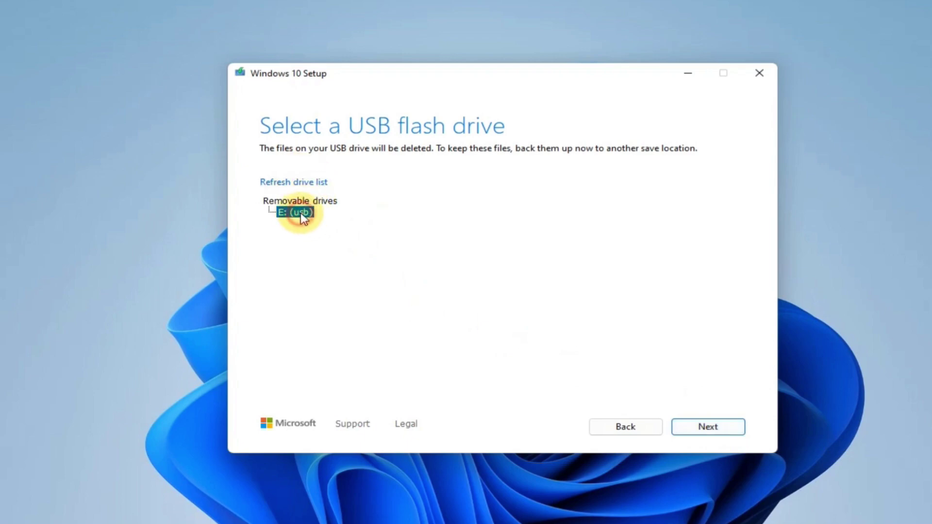
pyautogui.click(710, 427)
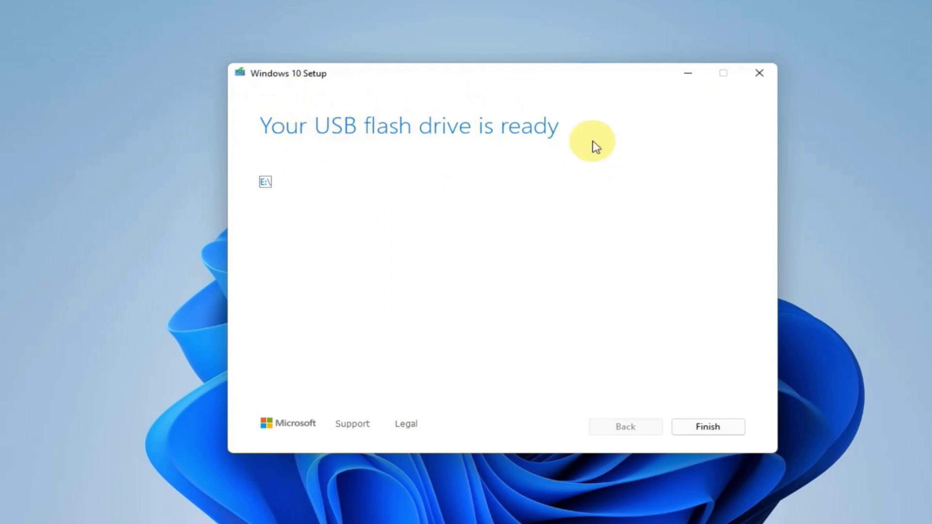
pyautogui.click(724, 431)
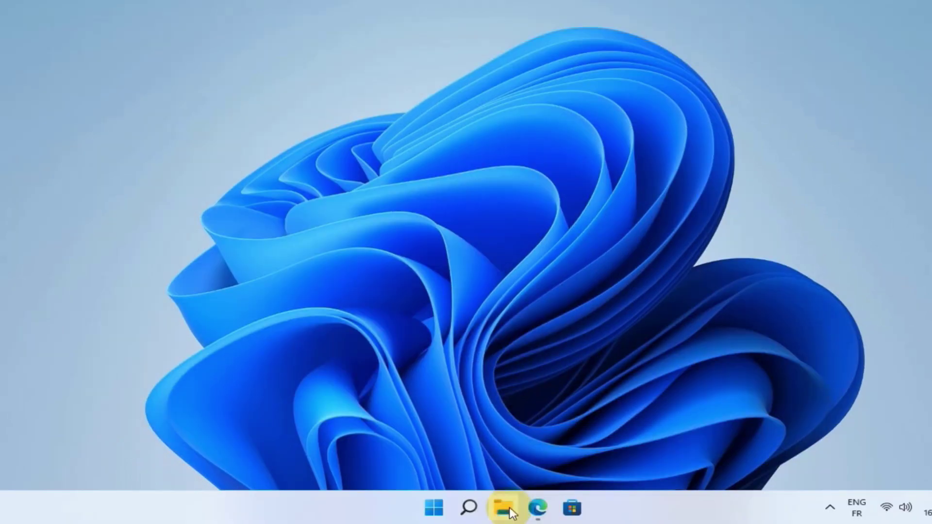
# Open the ESD-USB (E:) drive from This PC in File Explorer to examine its installation files.
pyautogui.click(505, 505)
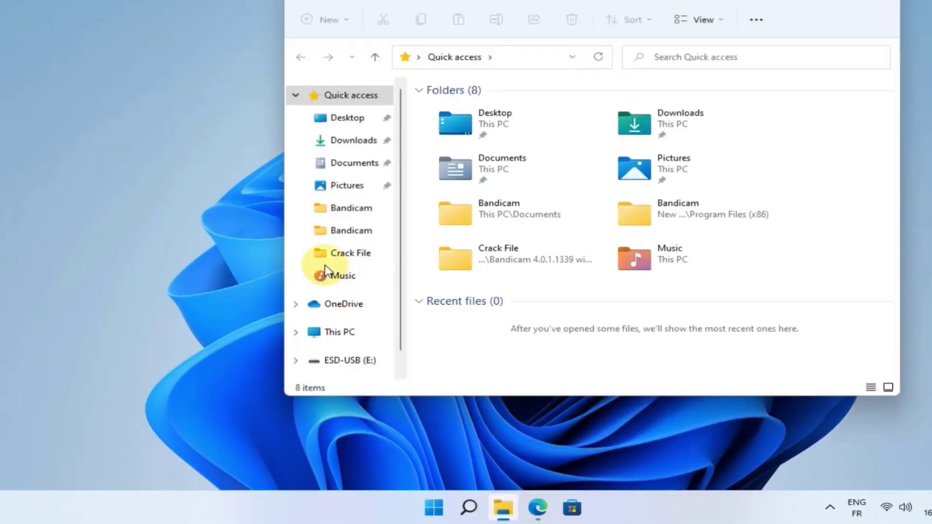
pyautogui.click(341, 334)
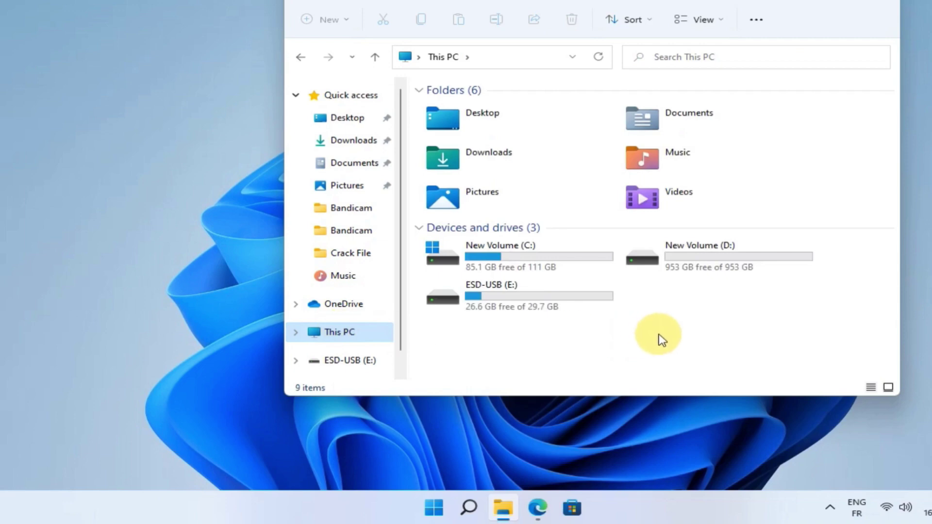
pyautogui.click(516, 301)
pyautogui.doubleClick(516, 303)
pyautogui.moveTo(554, 314); pyautogui.dragTo(476, 283)
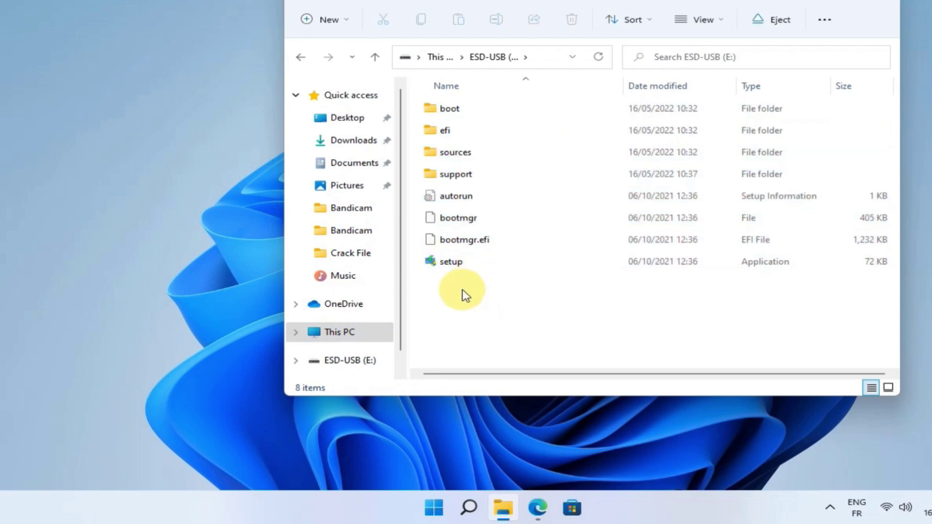
# Return to This PC and eject the ESD-USB (E:) drive.
pyautogui.click(340, 332)
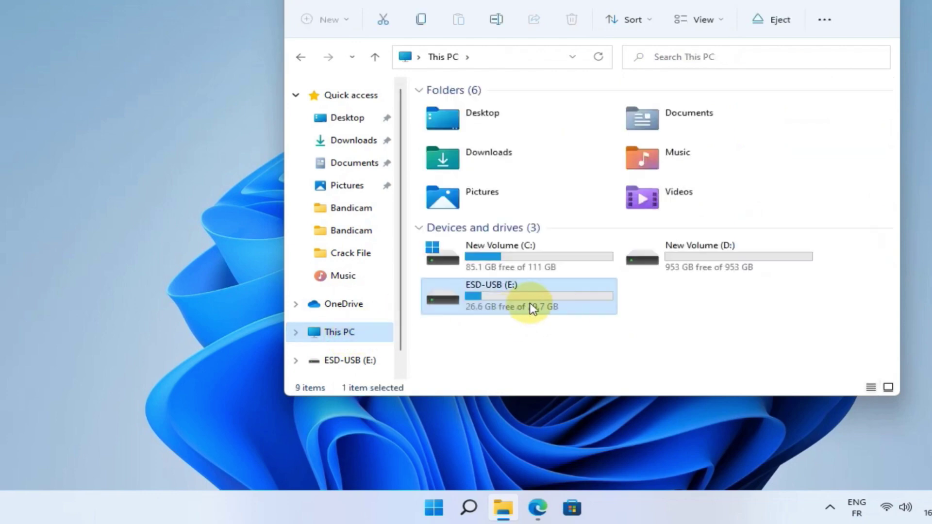
pyautogui.rightClick(530, 293)
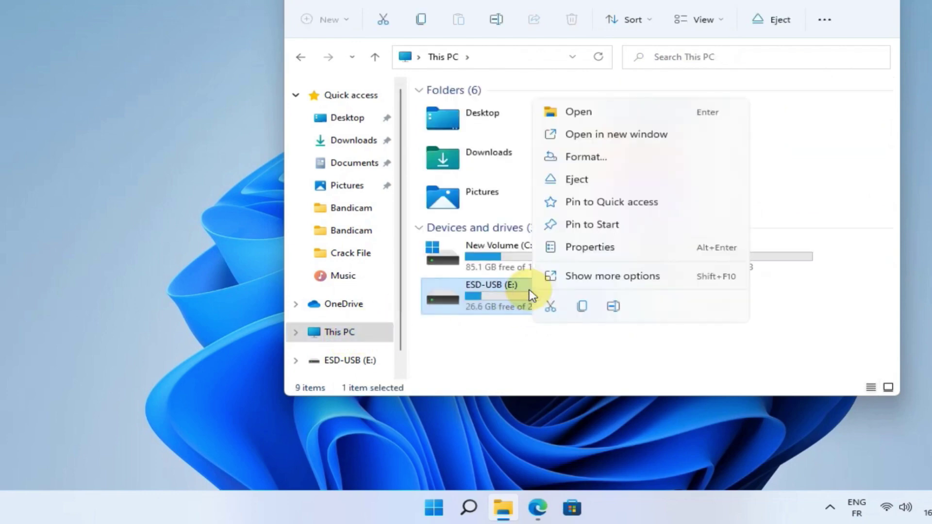
pyautogui.click(592, 180)
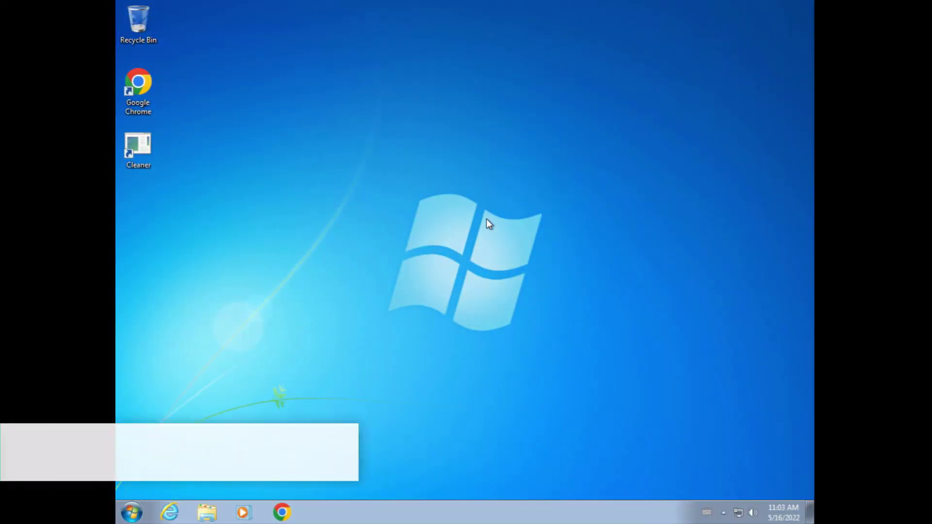
# On the old Windows PC, show the Computer drives in Windows Explorer and close the AutoPlay window for ESD-USB (E:).
pyautogui.click(206, 512)
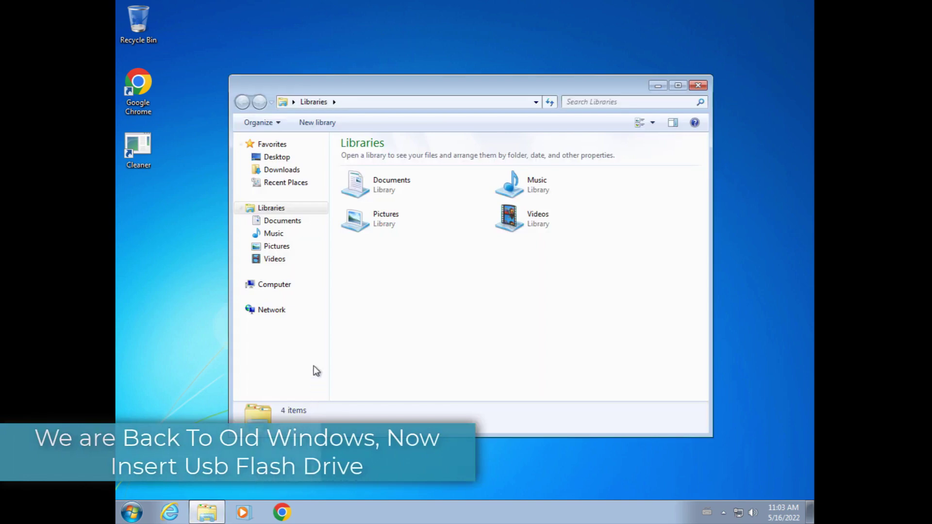
pyautogui.click(295, 286)
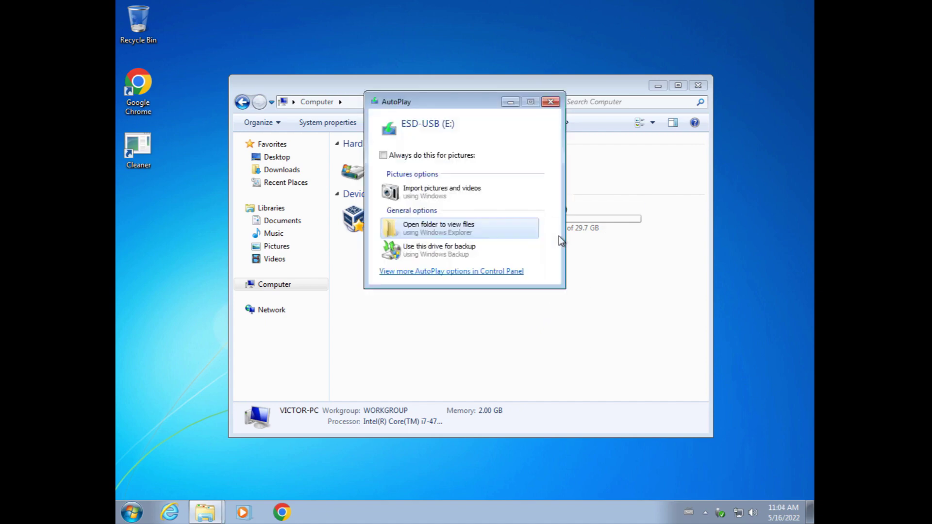
pyautogui.click(550, 98)
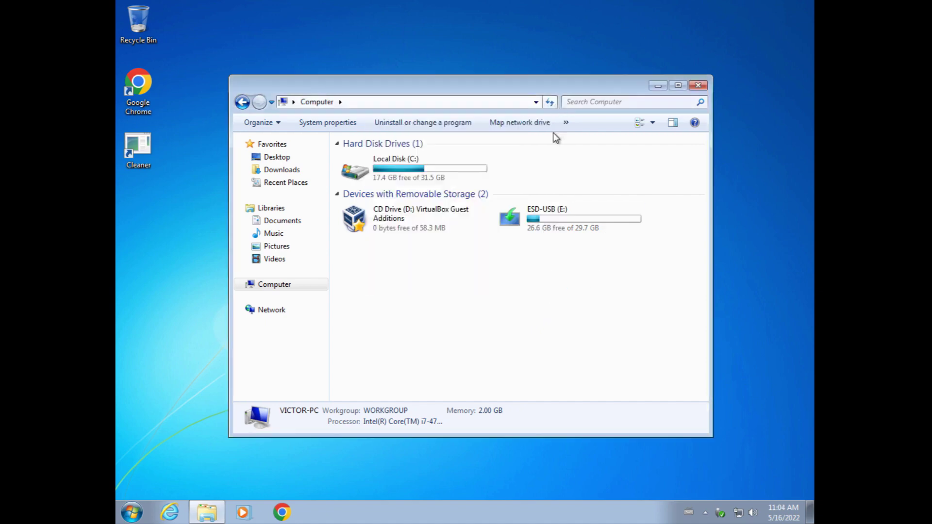
# Run setup from the ESD-USB (E:) drive, allow it to make changes to the computer, and minimize the Explorer window.
pyautogui.doubleClick(557, 217)
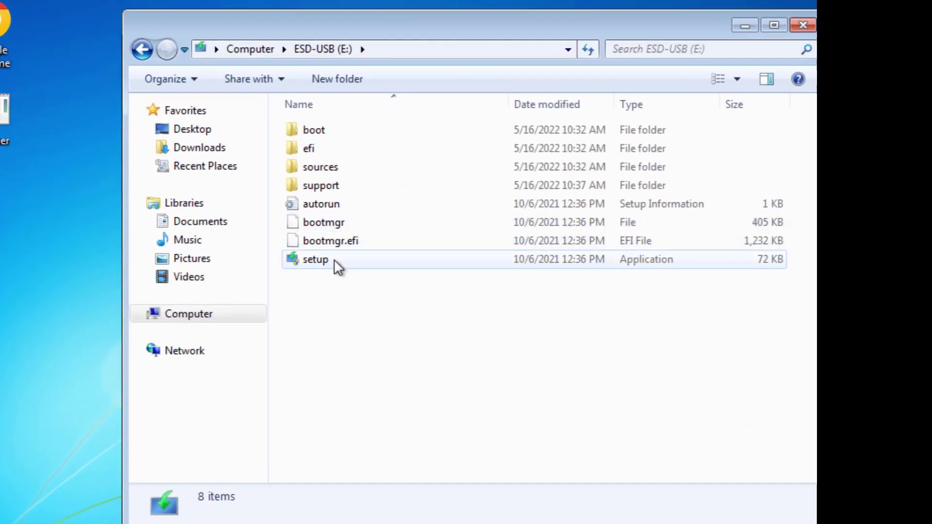
pyautogui.rightClick(335, 259)
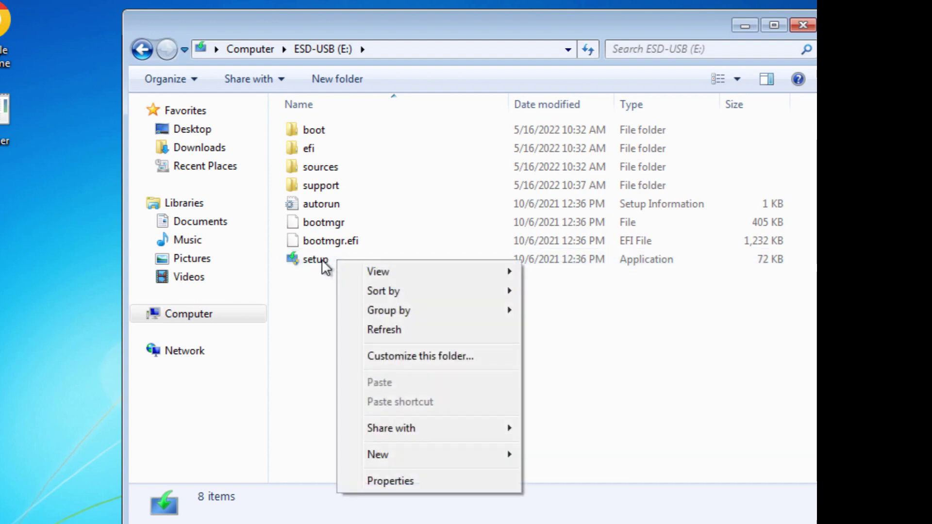
pyautogui.rightClick(320, 261)
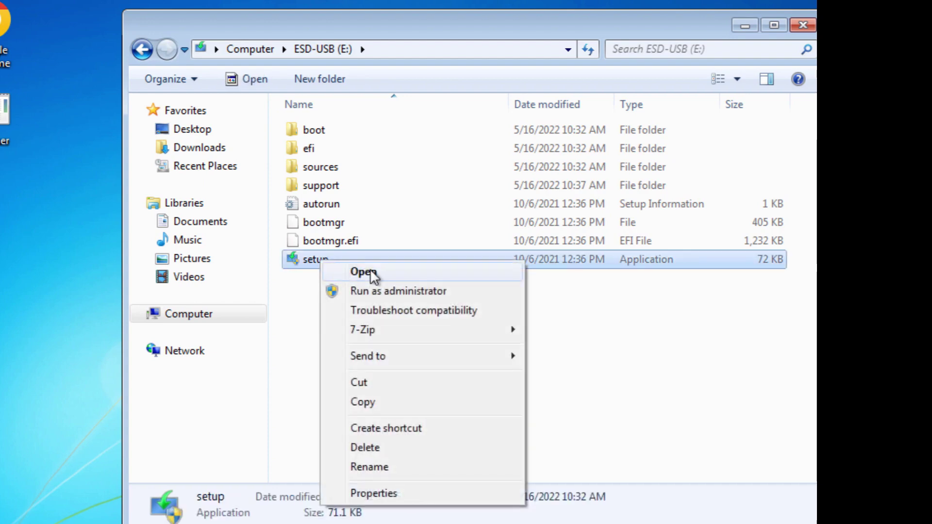
pyautogui.click(373, 275)
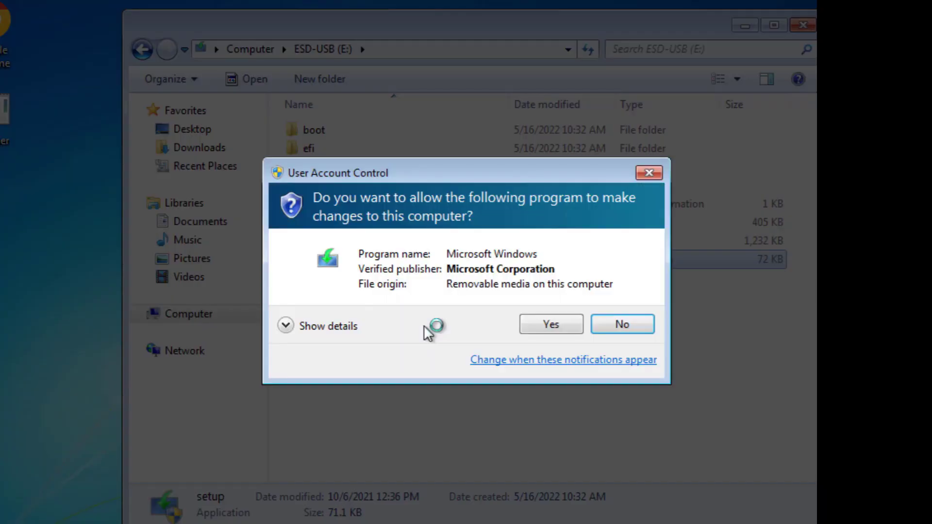
pyautogui.click(549, 328)
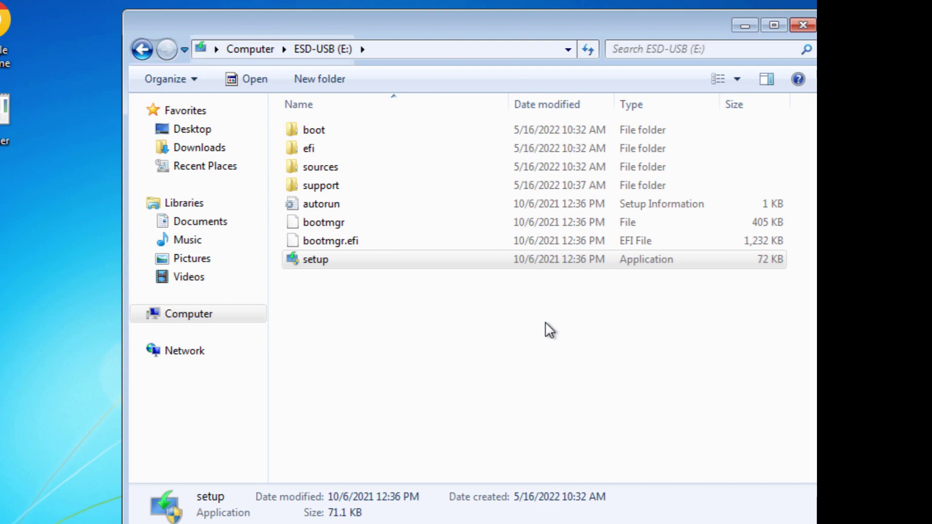
pyautogui.click(750, 27)
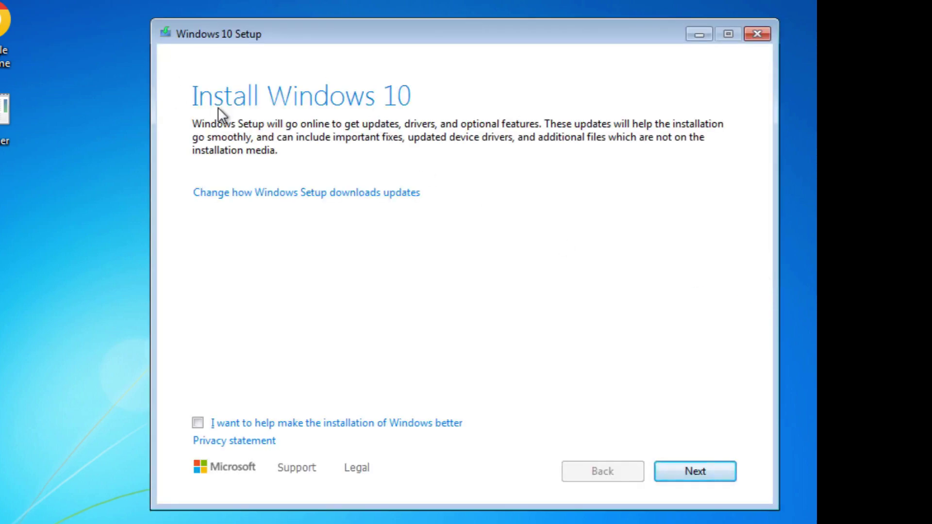
# Continue past the Install Windows 10 page with default update settings and accept the license terms.
pyautogui.click(700, 470)
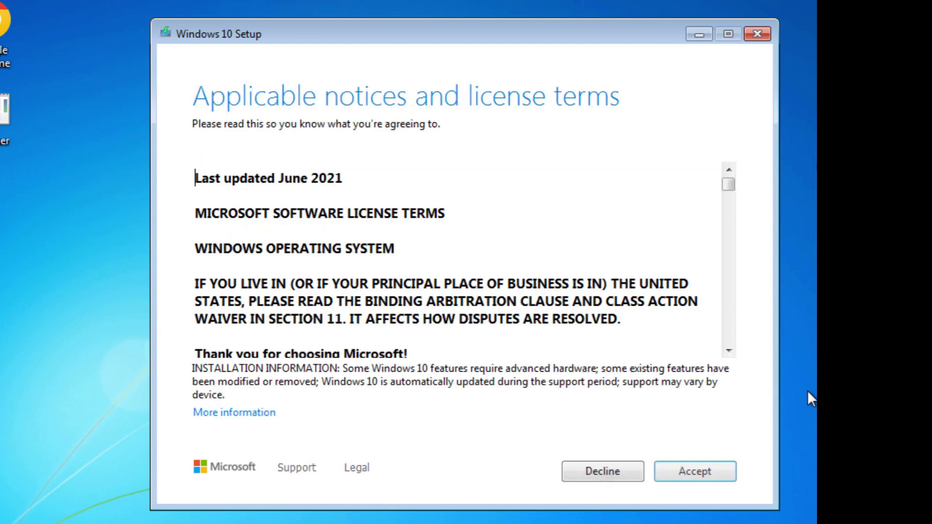
pyautogui.scroll(-10, 663, 282)
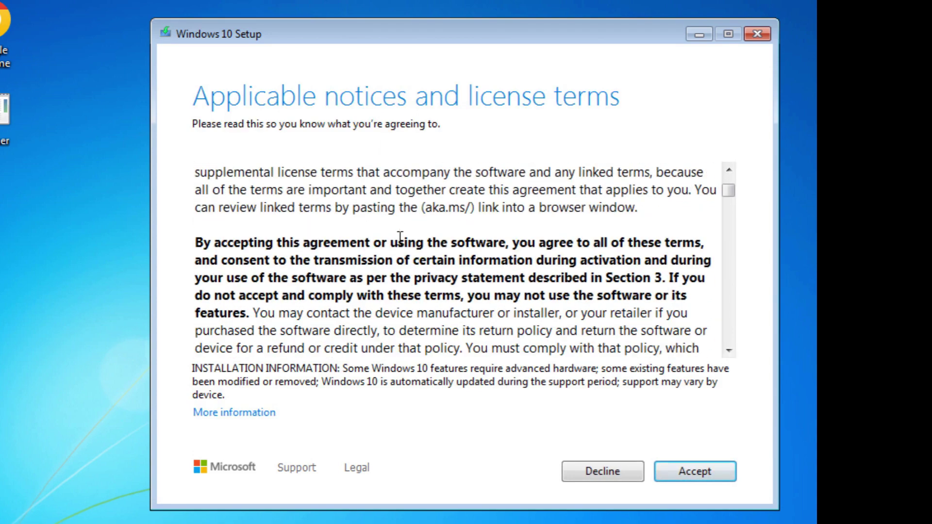
pyautogui.click(694, 471)
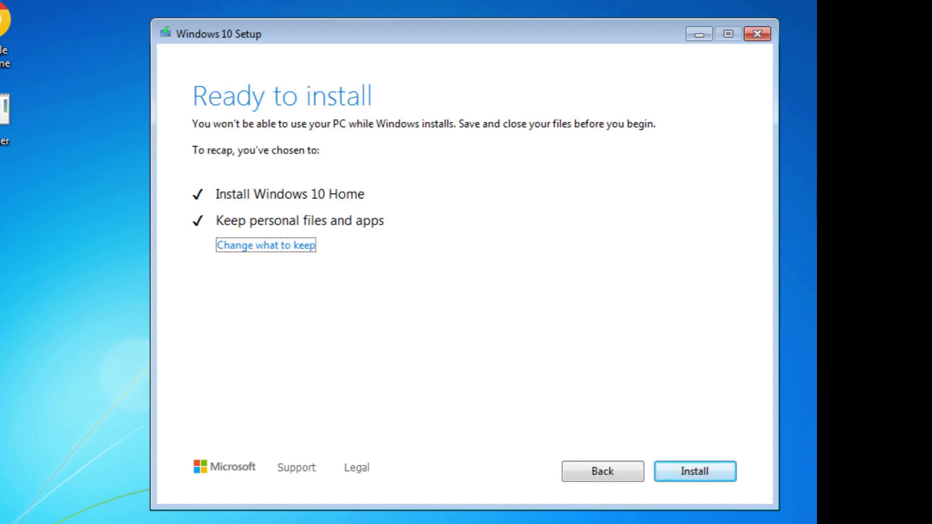
# Open the choices for what to keep during the Windows 10 Home installation.
pyautogui.click(266, 246)
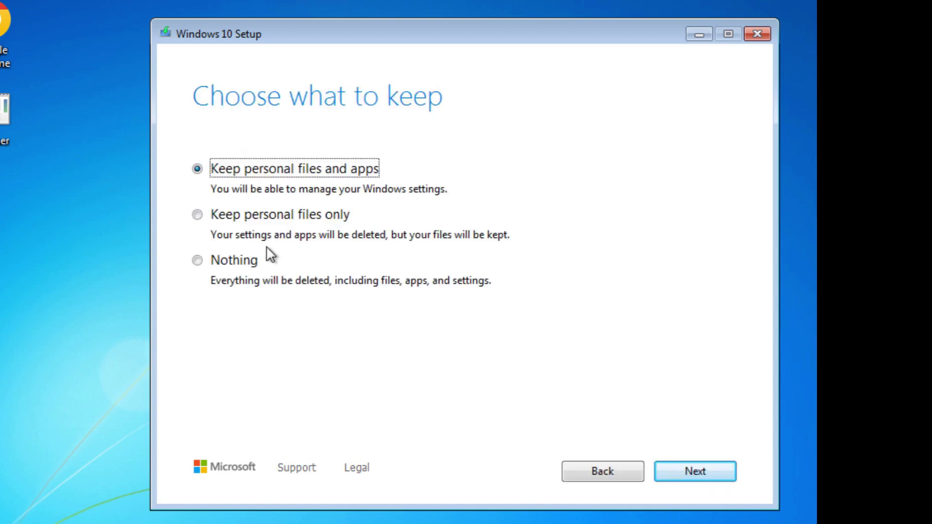